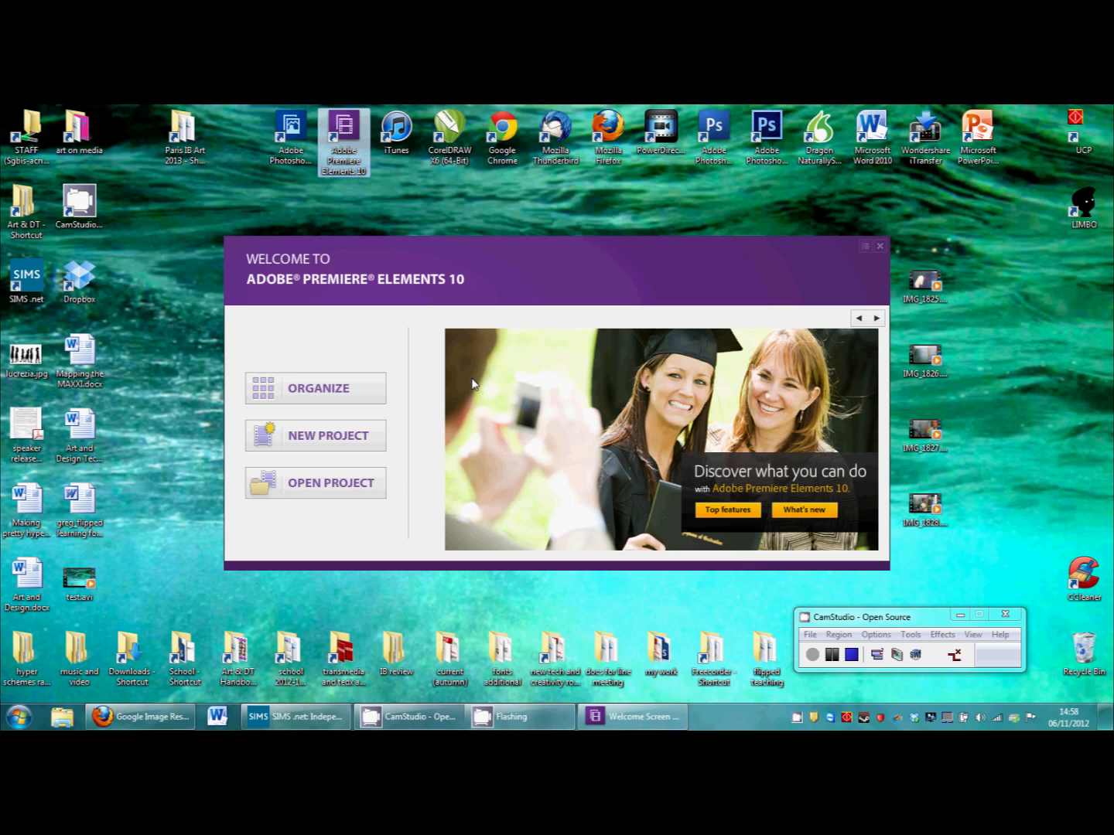
# - Create a new project named test, keeping the PAL-DV-Standard 48kHz settings after viewing the available presets
pyautogui.click(298, 444)
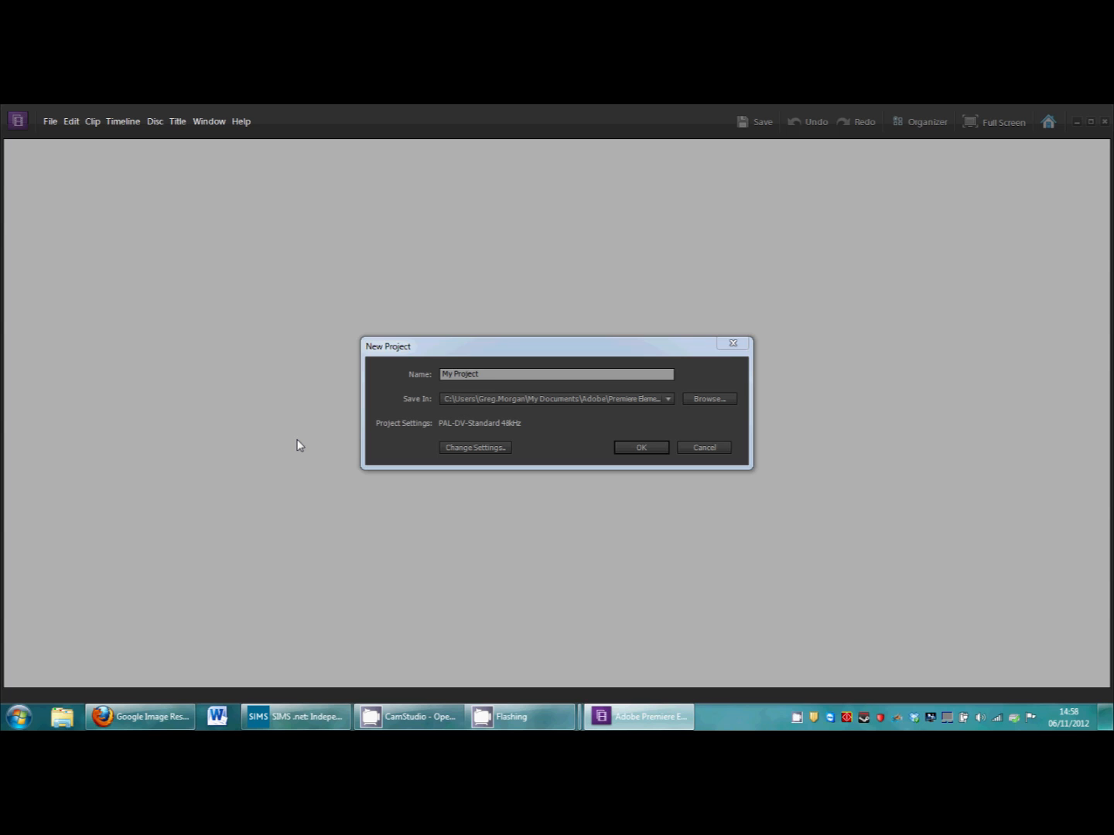
pyautogui.moveTo(489, 374); pyautogui.dragTo(417, 368)
pyautogui.write('test')
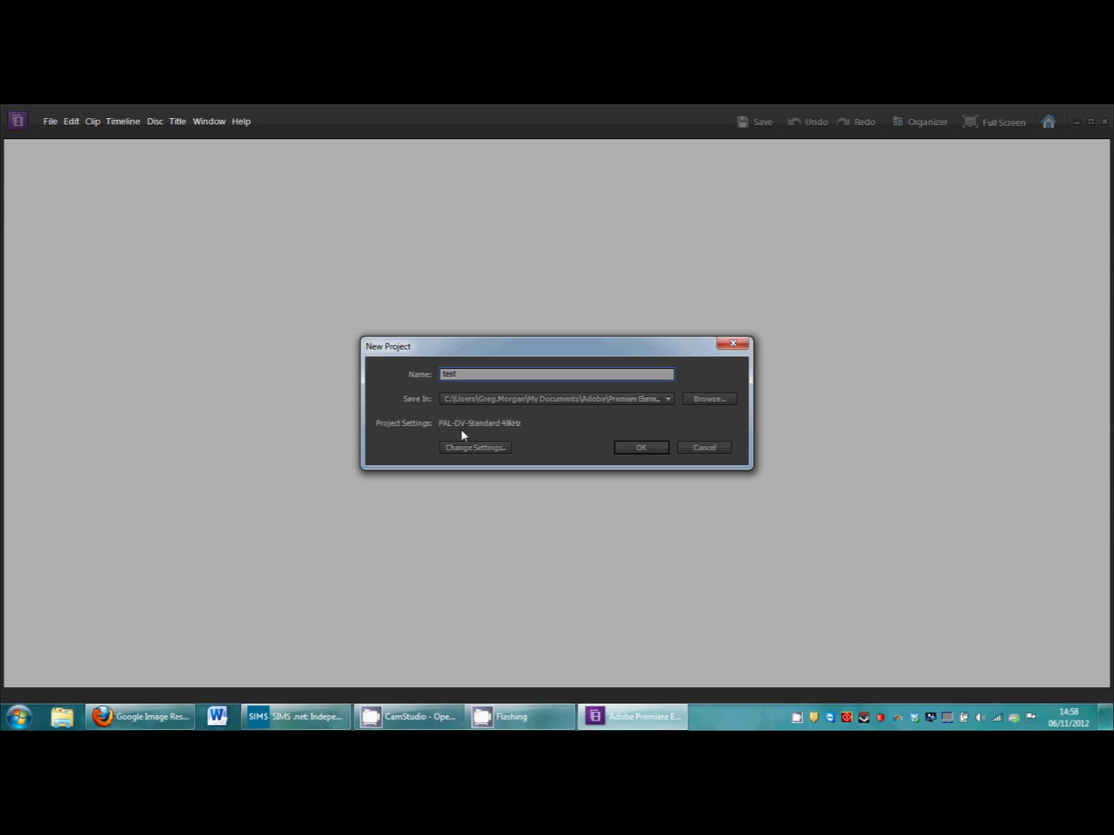
pyautogui.click(471, 448)
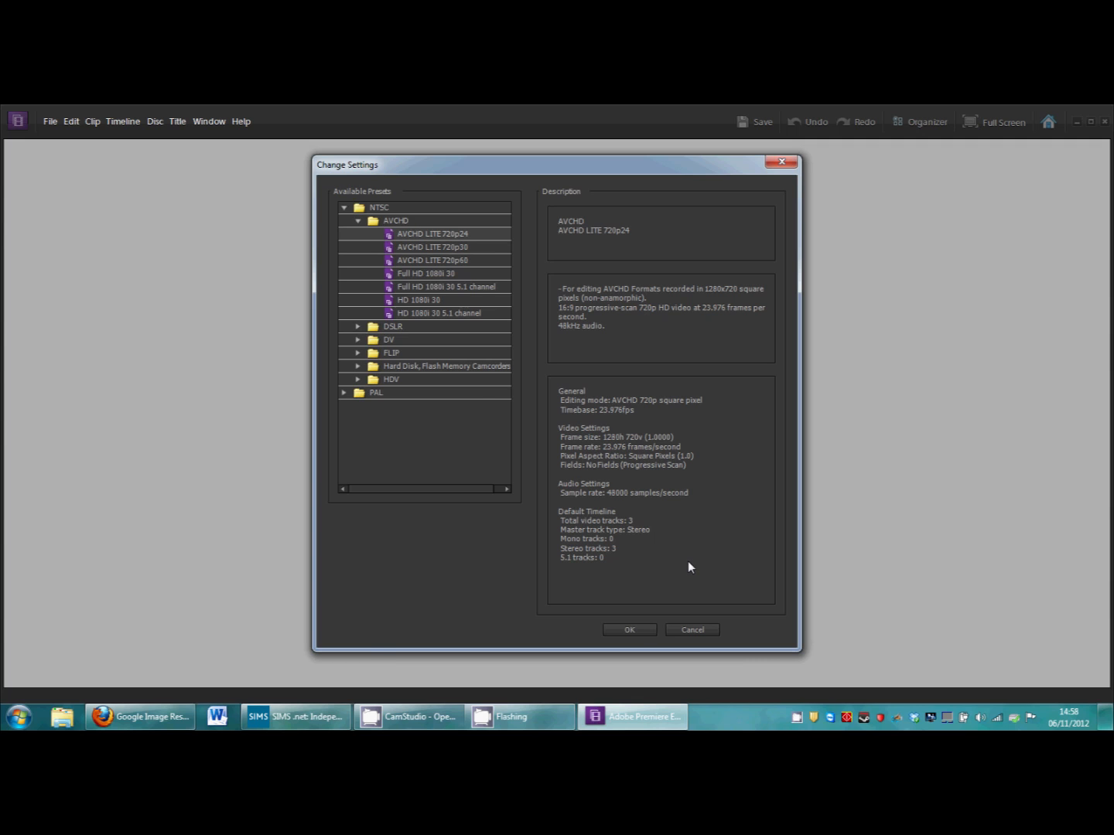
pyautogui.click(687, 629)
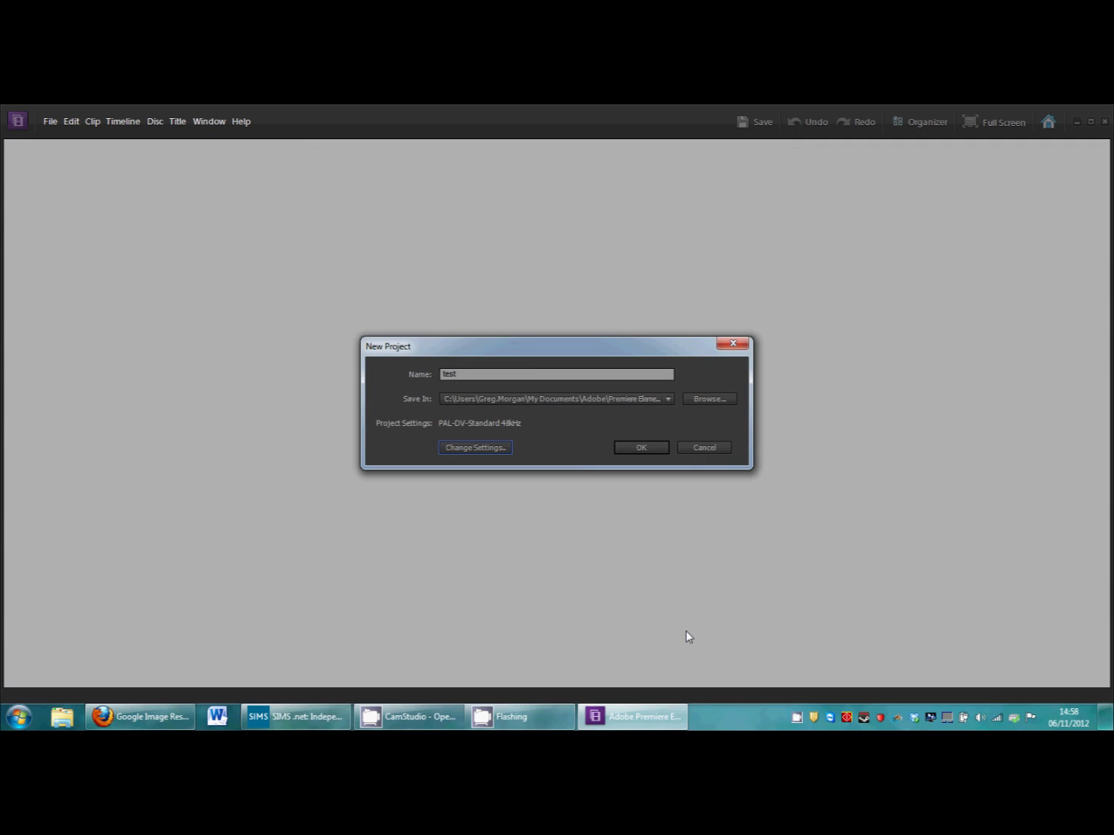
pyautogui.click(646, 448)
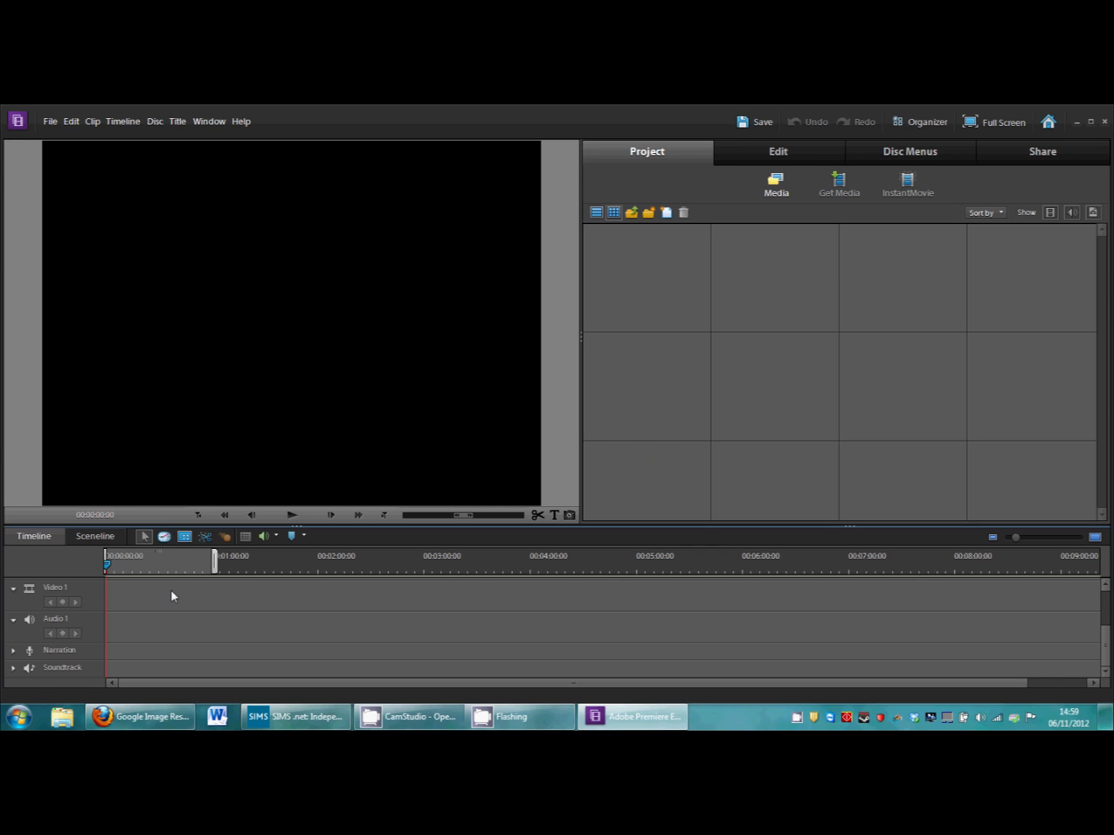
# - View the empty project in the Sceneline layout and return to the Timeline layout
pyautogui.click(96, 537)
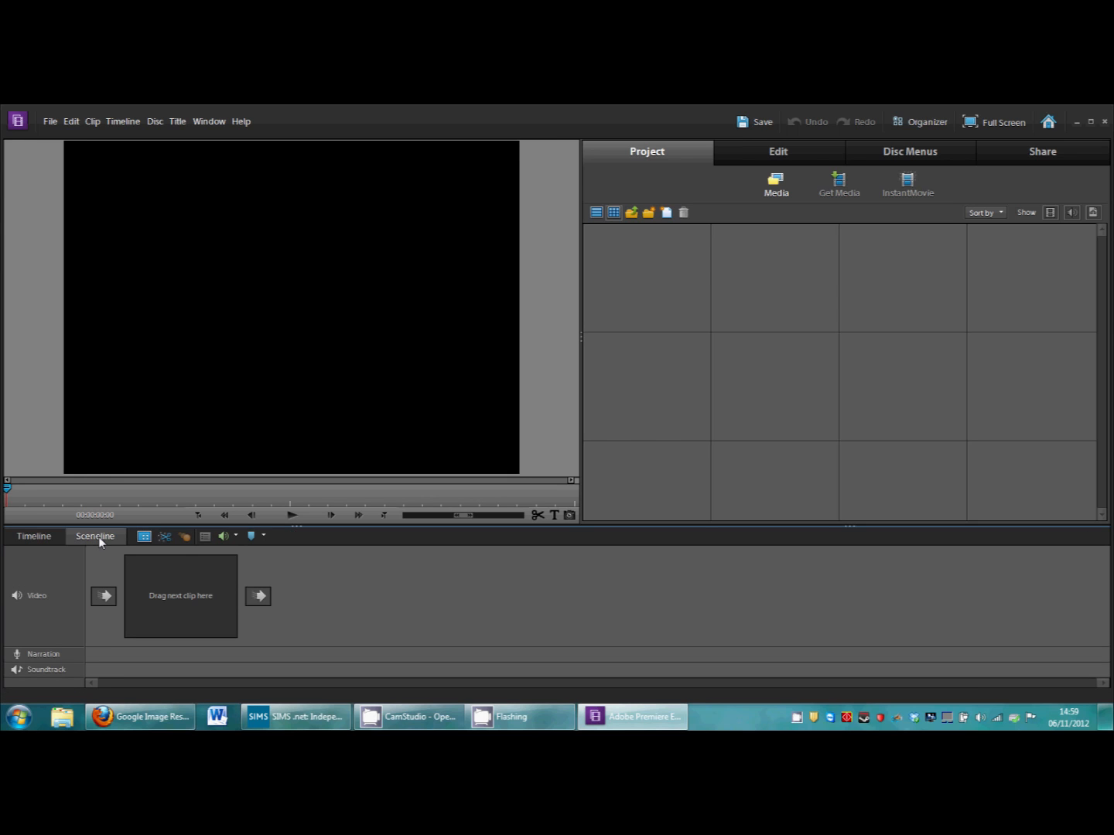
pyautogui.click(50, 537)
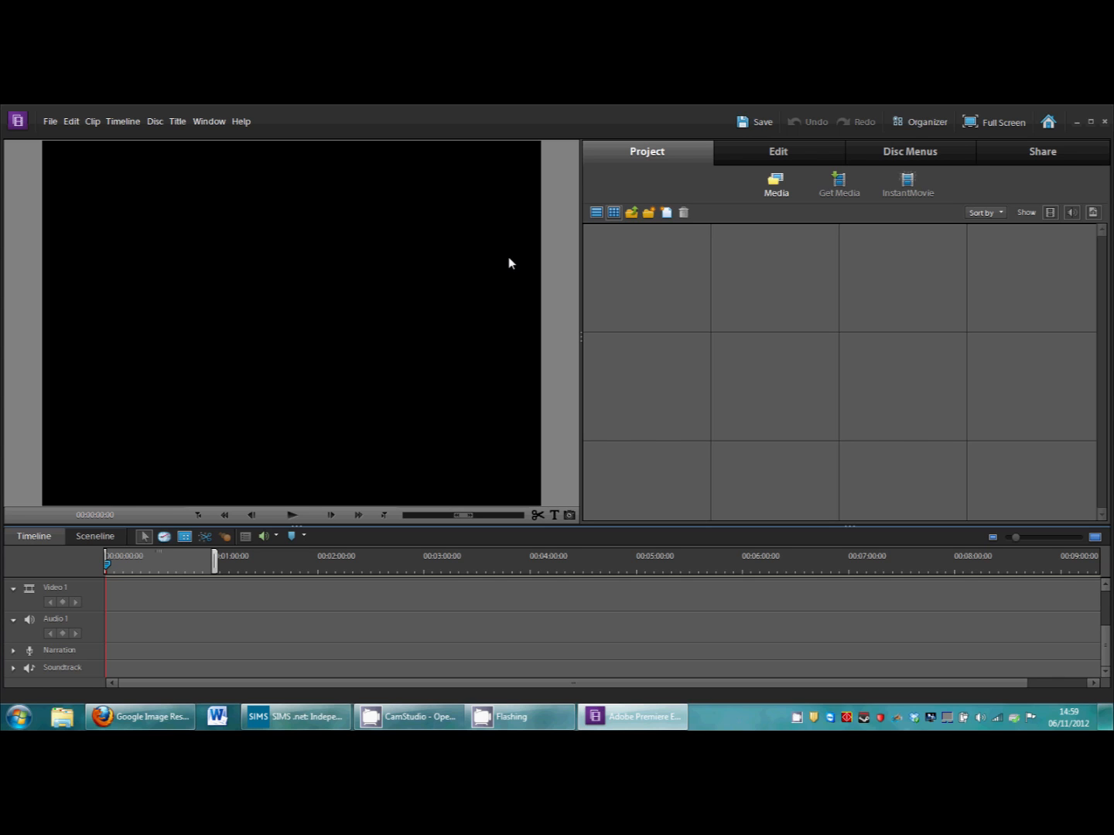
# - Import Wildlife.wmv from the Sample Videos folder and place it at the start of the Video 1 track
pyautogui.click(839, 182)
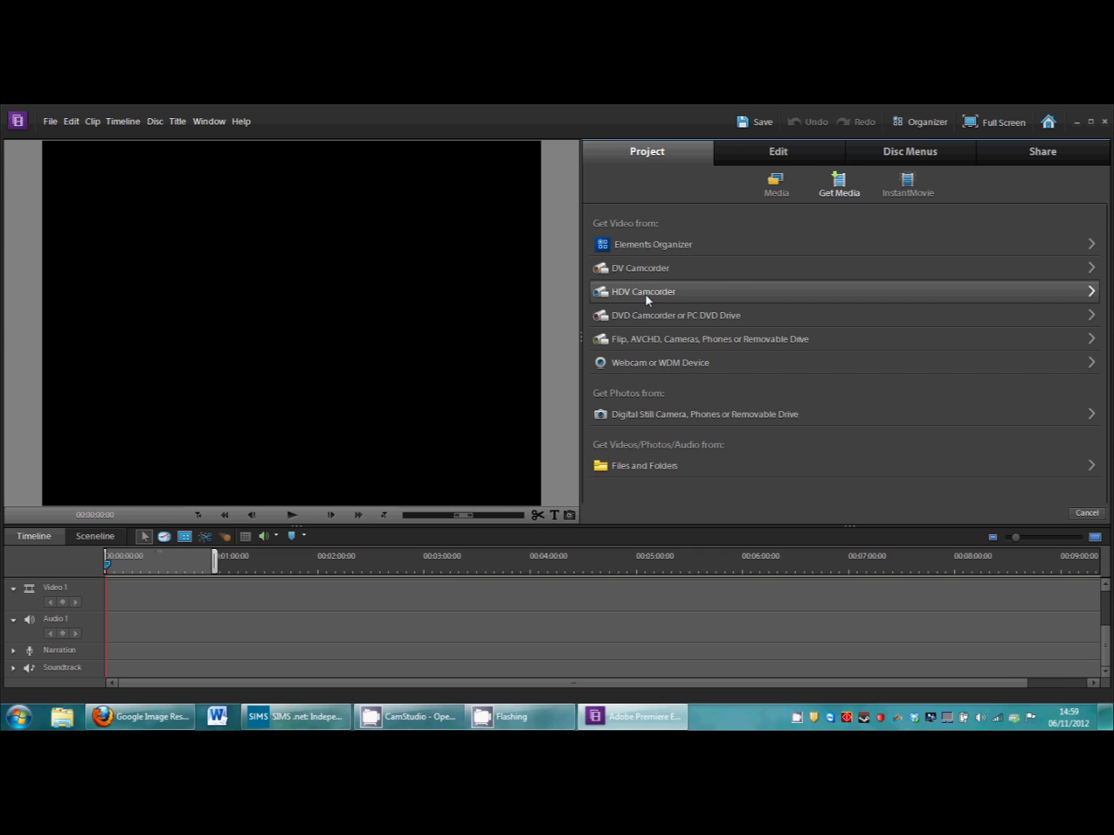
pyautogui.click(663, 468)
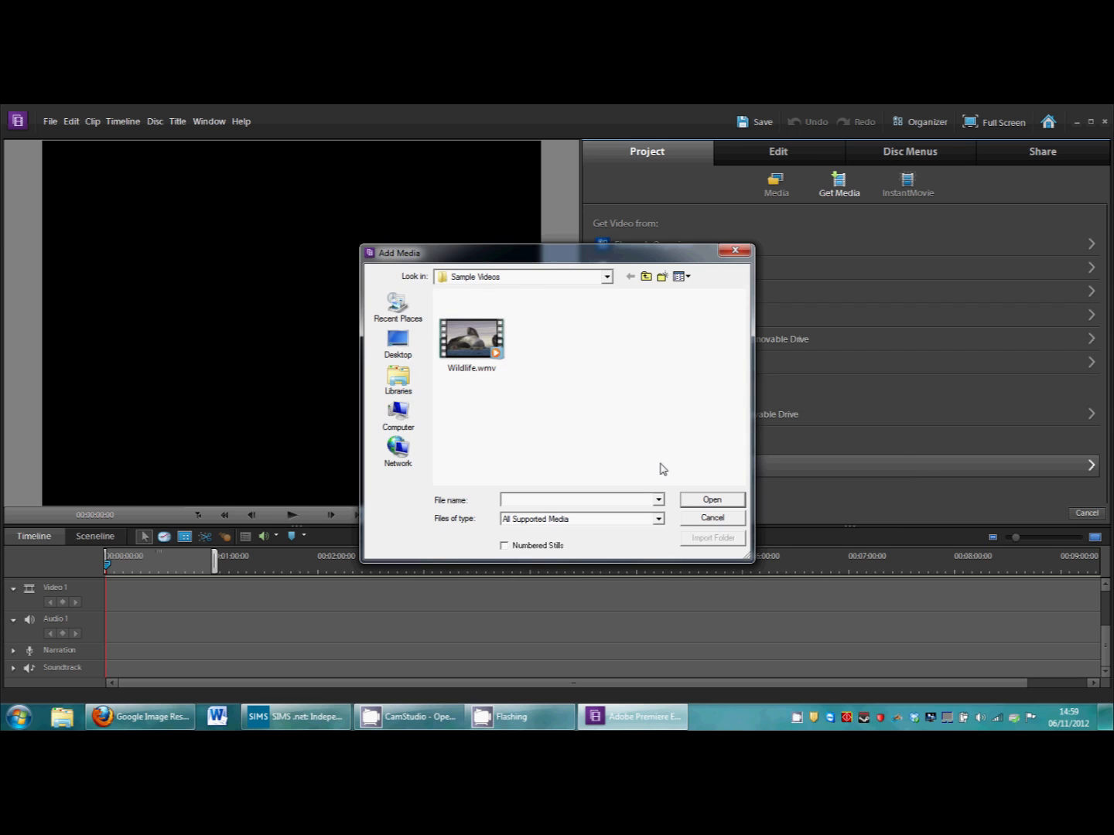
pyautogui.click(466, 349)
pyautogui.click(714, 500)
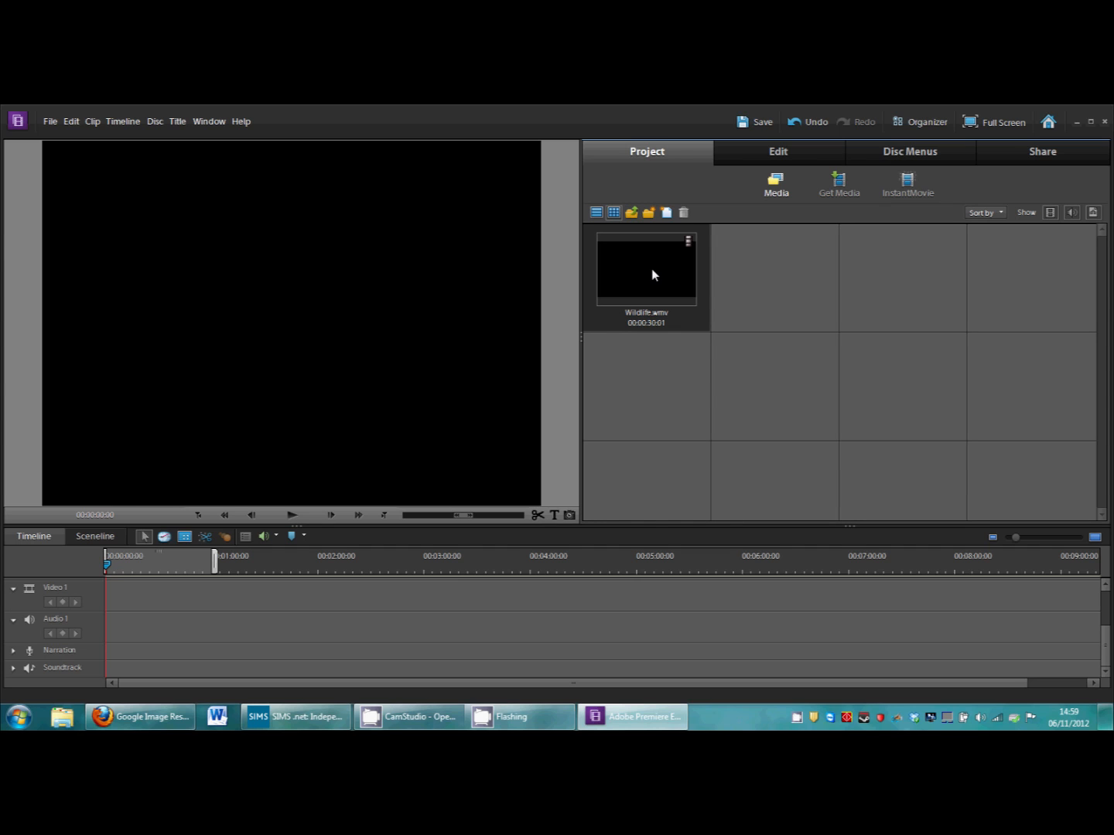
pyautogui.moveTo(652, 267)
pyautogui.mouseDown()
pyautogui.moveTo(553, 362)
pyautogui.moveTo(214, 592)
pyautogui.moveTo(113, 603)
pyautogui.mouseUp()
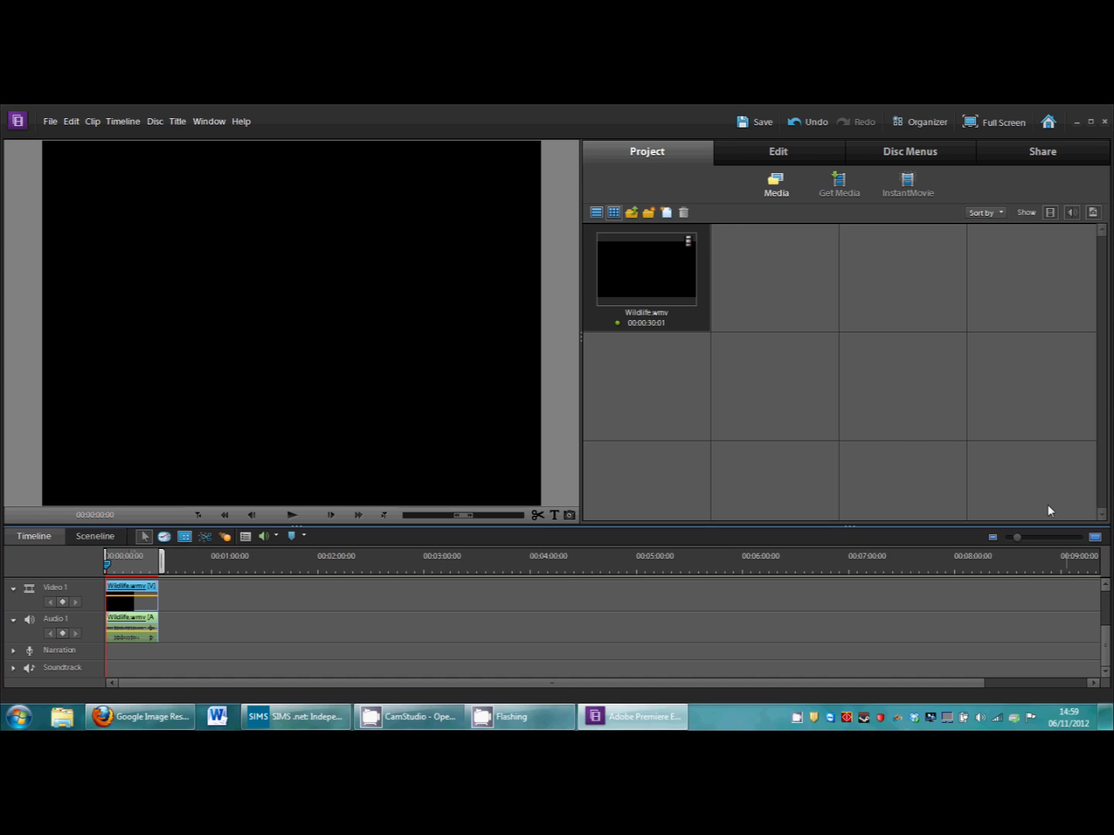
# - Play the Wildlife.wmv clip from its start and pause the preview about 8 seconds in
pyautogui.moveTo(1031, 539); pyautogui.dragTo(1048, 539)
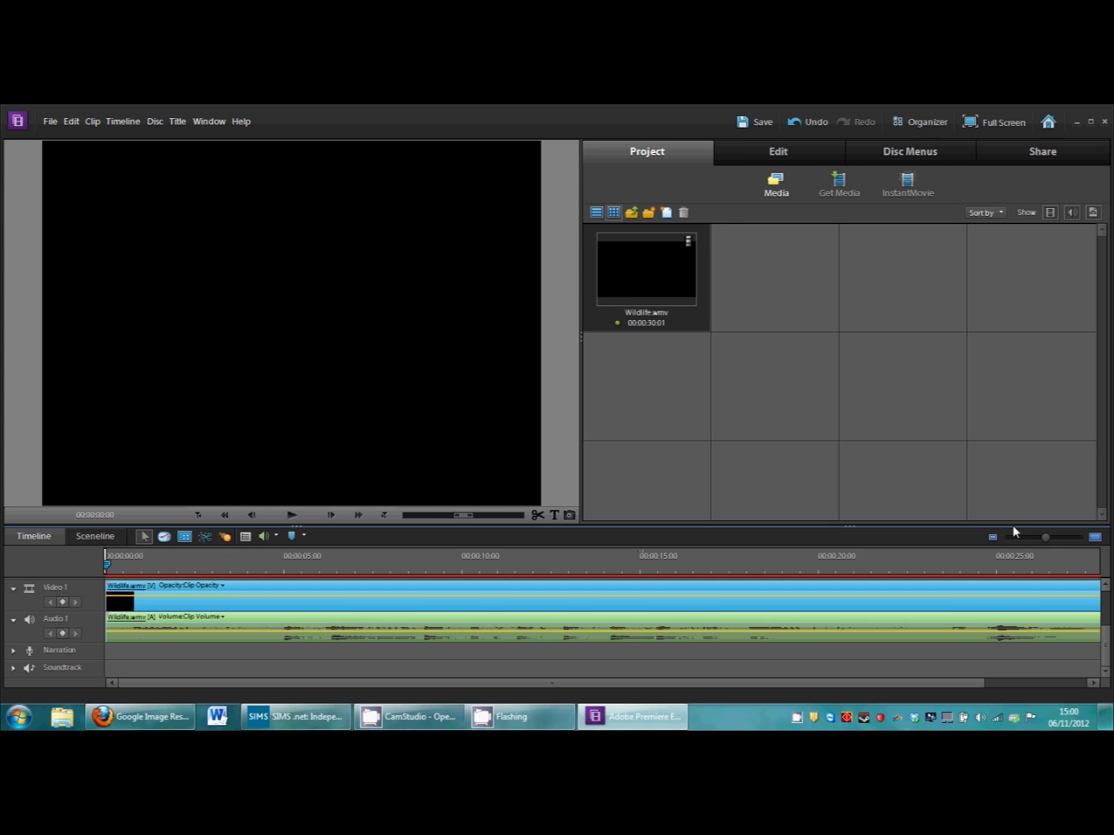
pyautogui.moveTo(1045, 538); pyautogui.dragTo(1040, 539)
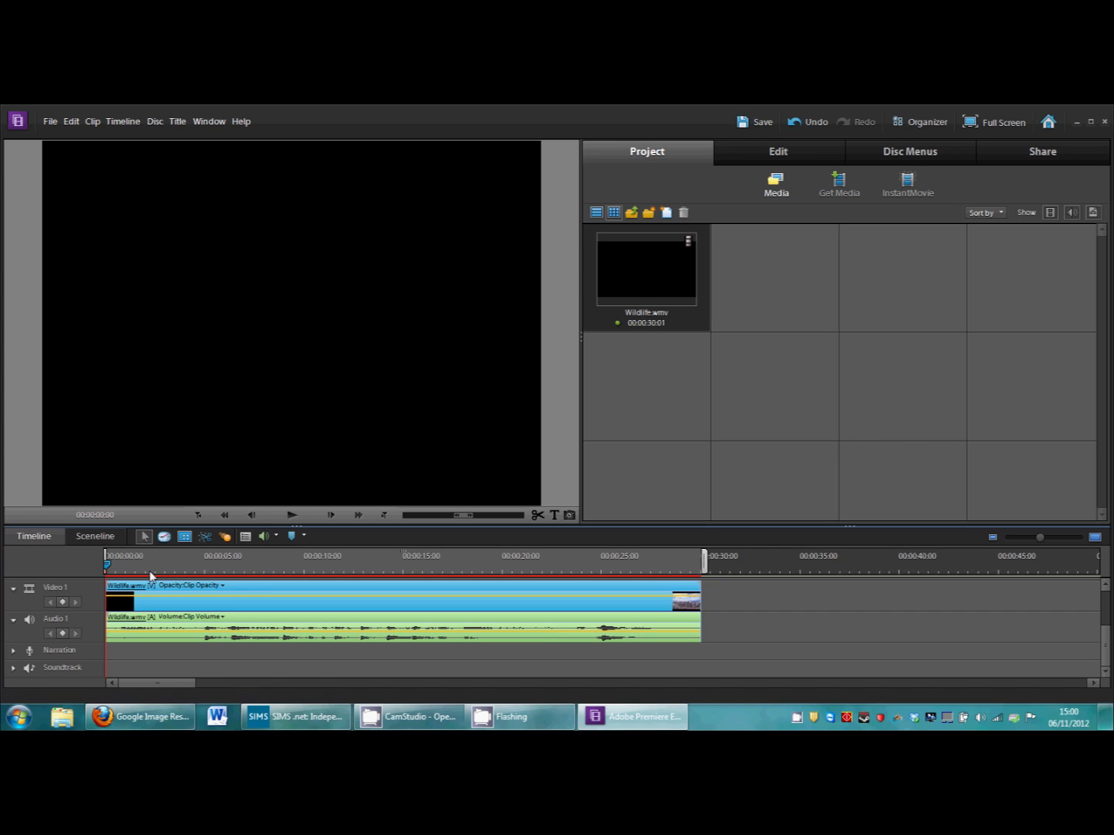
pyautogui.click(291, 516)
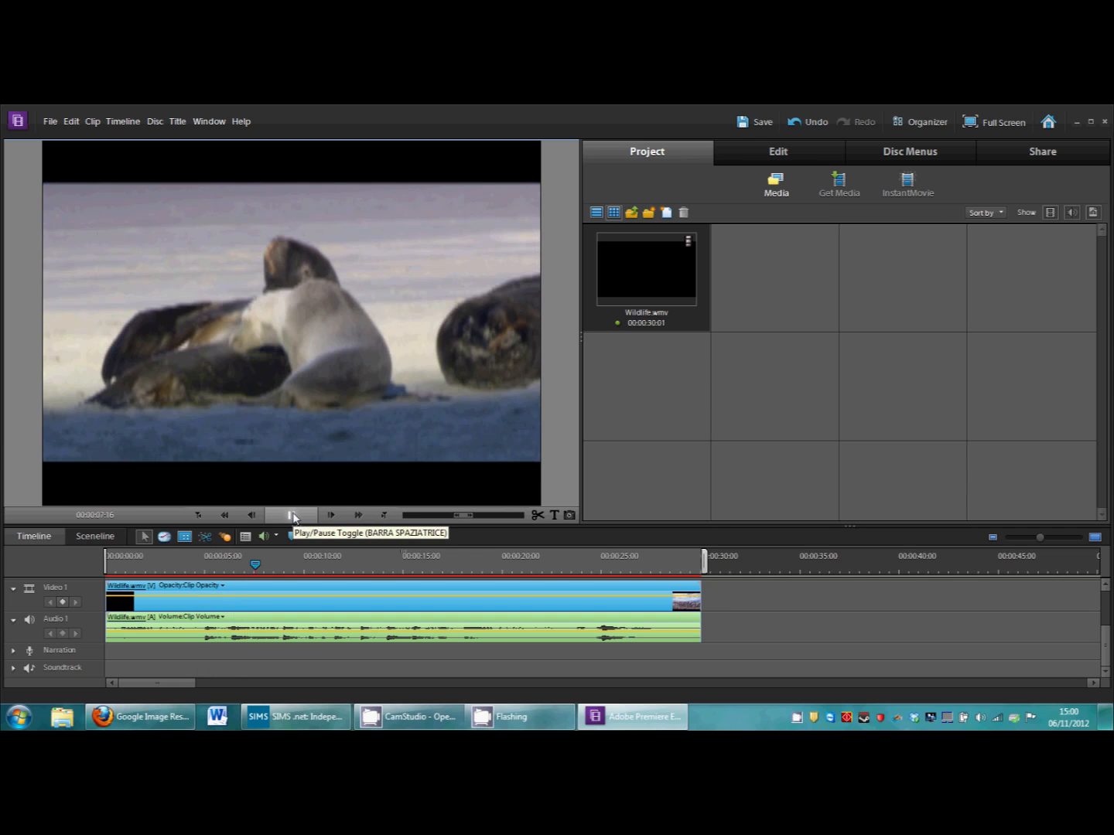
pyautogui.click(293, 515)
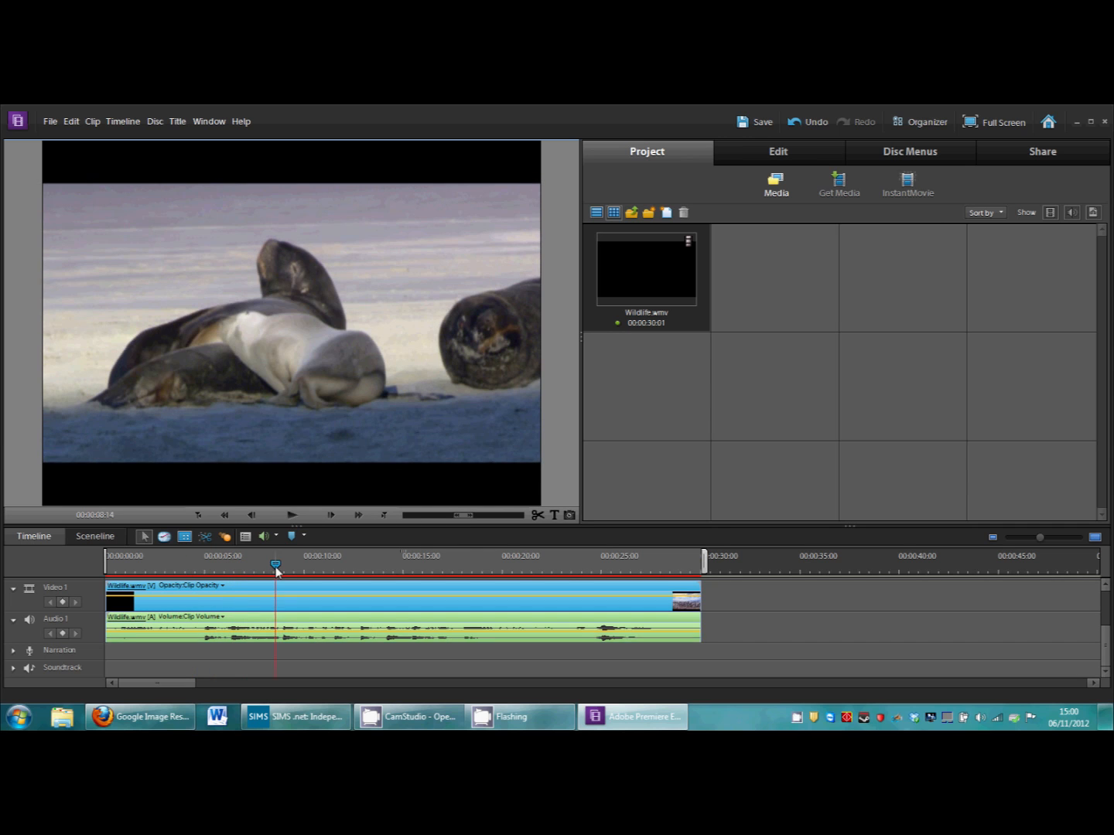
# - Split the Wildlife.wmv clip at 00:00:20:13 and again at 00:00:24:17
pyautogui.moveTo(276, 570)
pyautogui.mouseDown()
pyautogui.moveTo(540, 582)
pyautogui.moveTo(516, 588)
pyautogui.mouseUp()
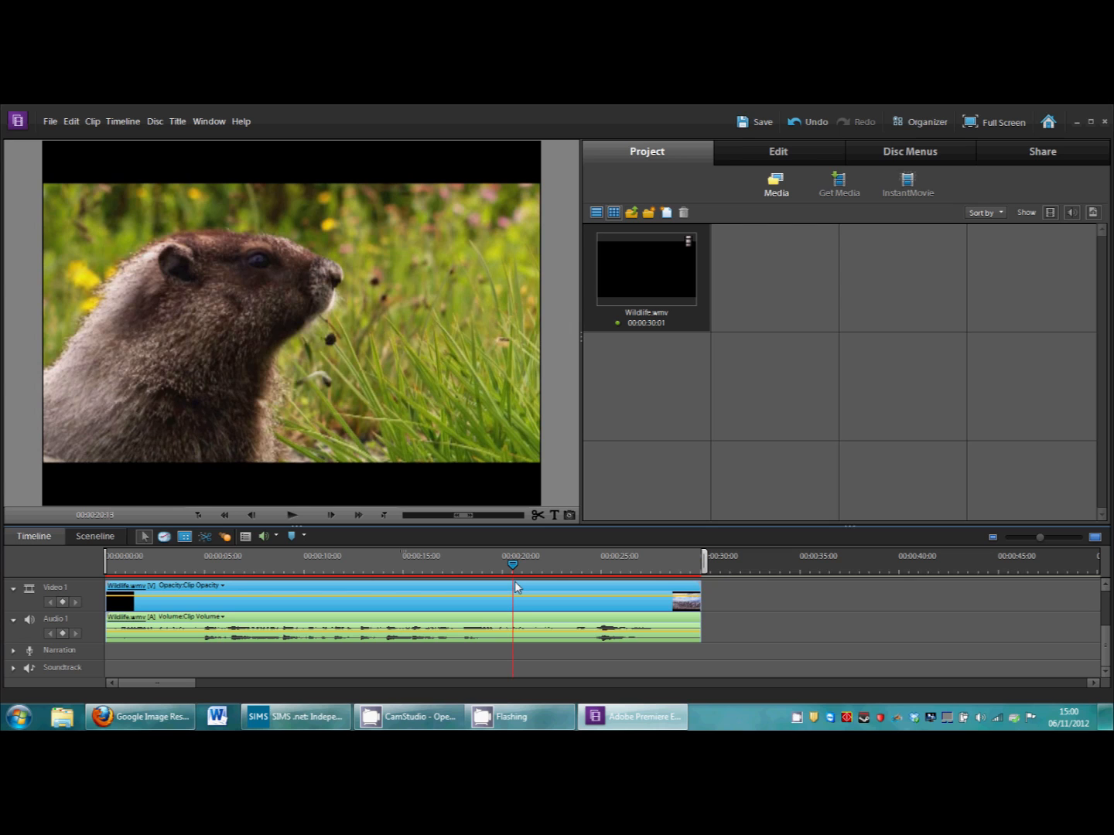
pyautogui.click(539, 517)
pyautogui.moveTo(512, 562); pyautogui.dragTo(595, 570)
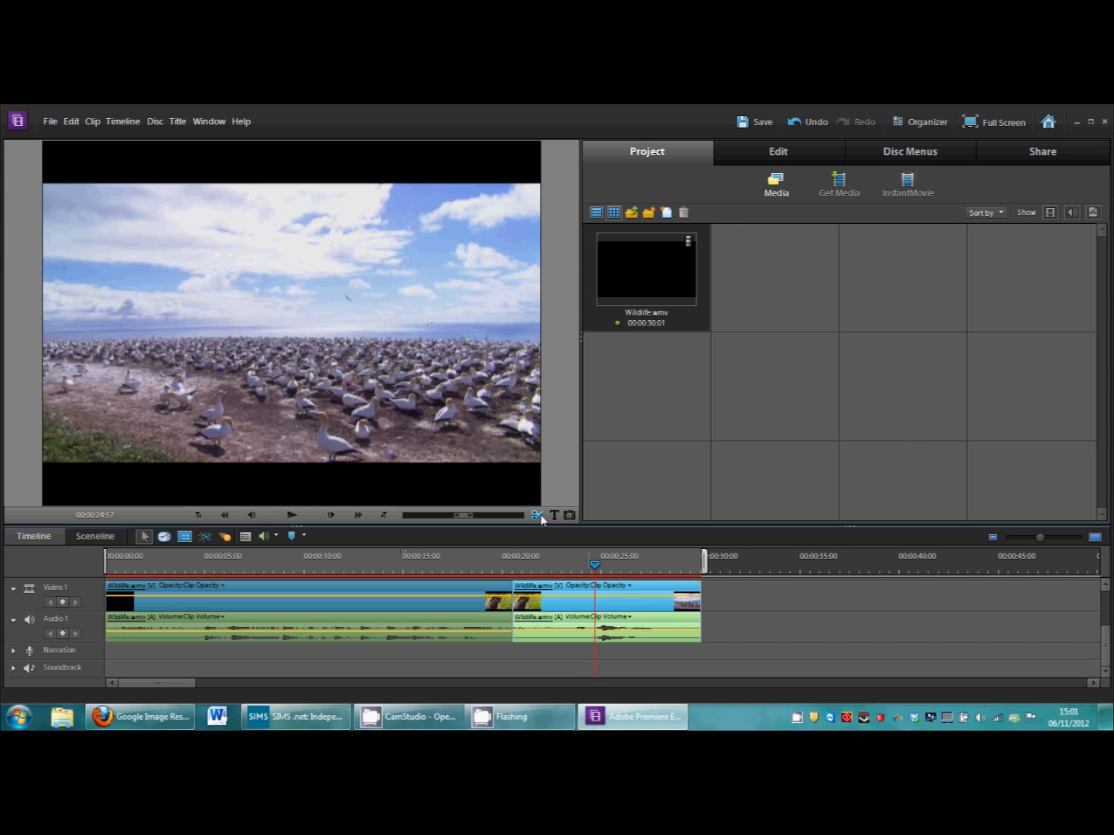
pyautogui.click(539, 516)
# - Delete the middle section between the two cuts, closing the gap on the timeline
pyautogui.moveTo(580, 561); pyautogui.dragTo(496, 565)
pyautogui.click(548, 593)
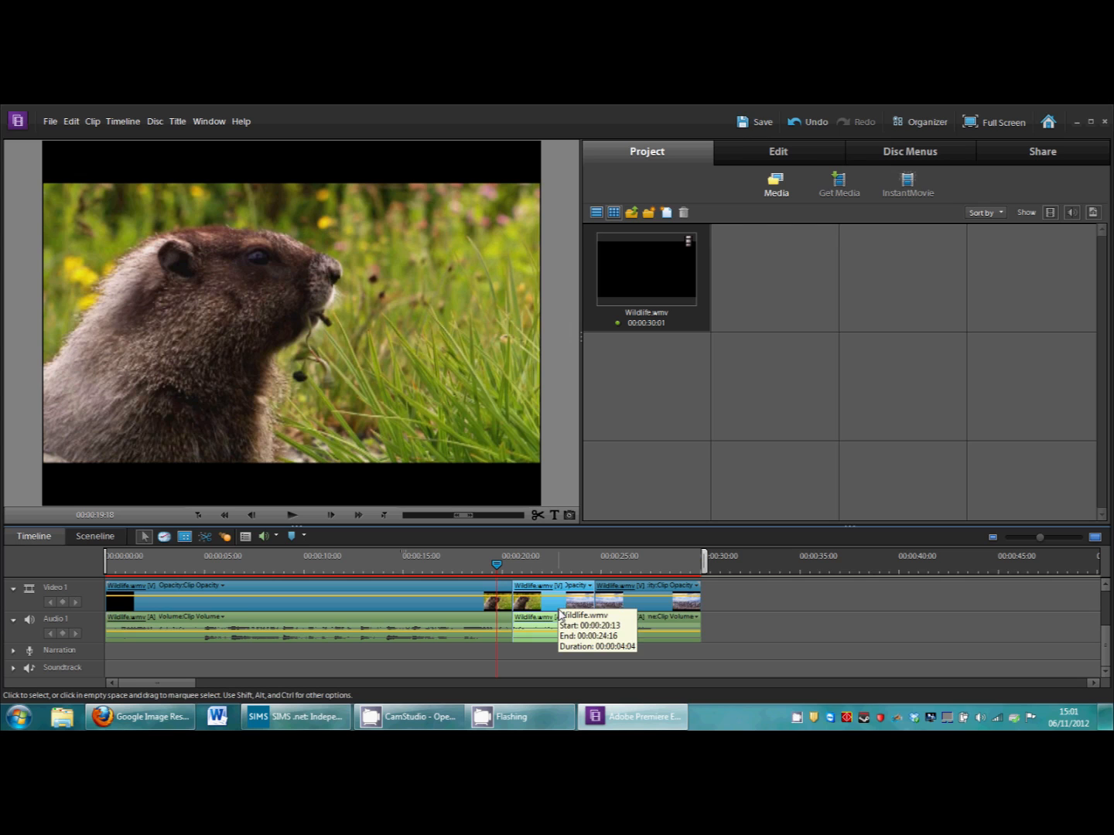
pyautogui.press('Delete')
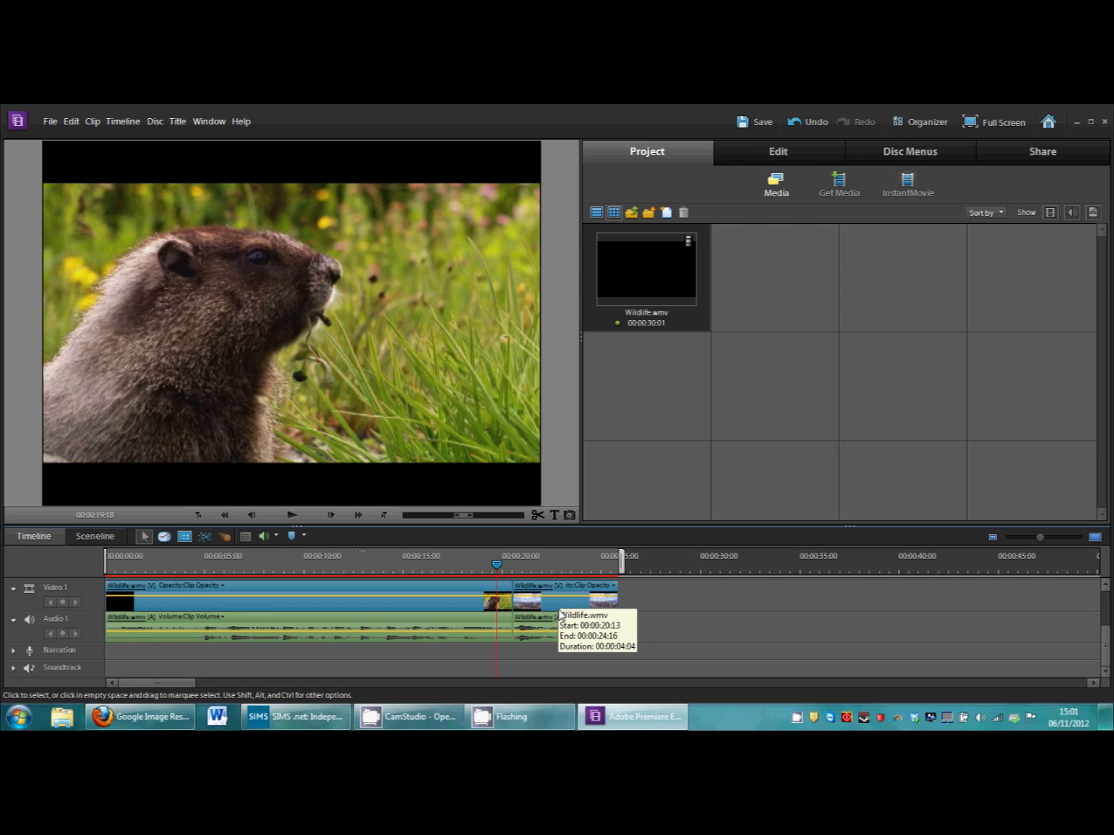
# - Play the movie across the join between the two remaining clips to check the cut
pyautogui.moveTo(500, 569)
pyautogui.mouseDown()
pyautogui.moveTo(535, 566)
pyautogui.moveTo(501, 570)
pyautogui.mouseUp()
pyautogui.click(294, 515)
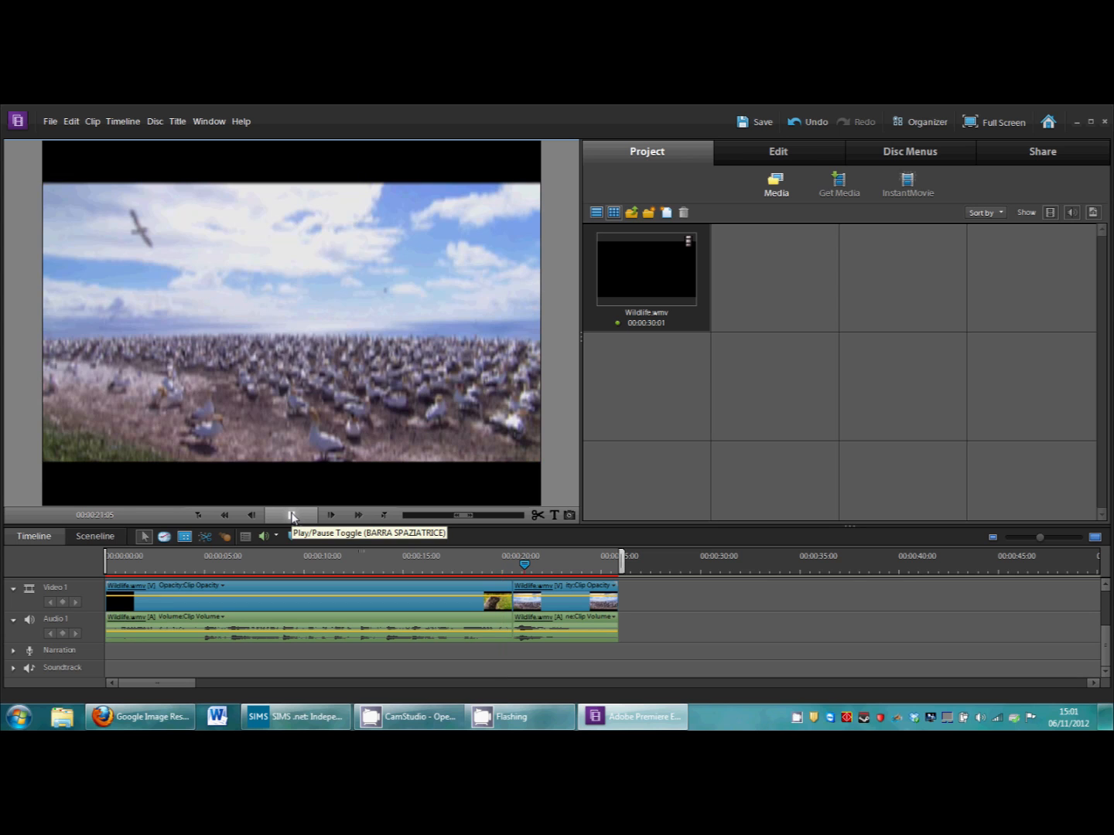
pyautogui.click(514, 627)
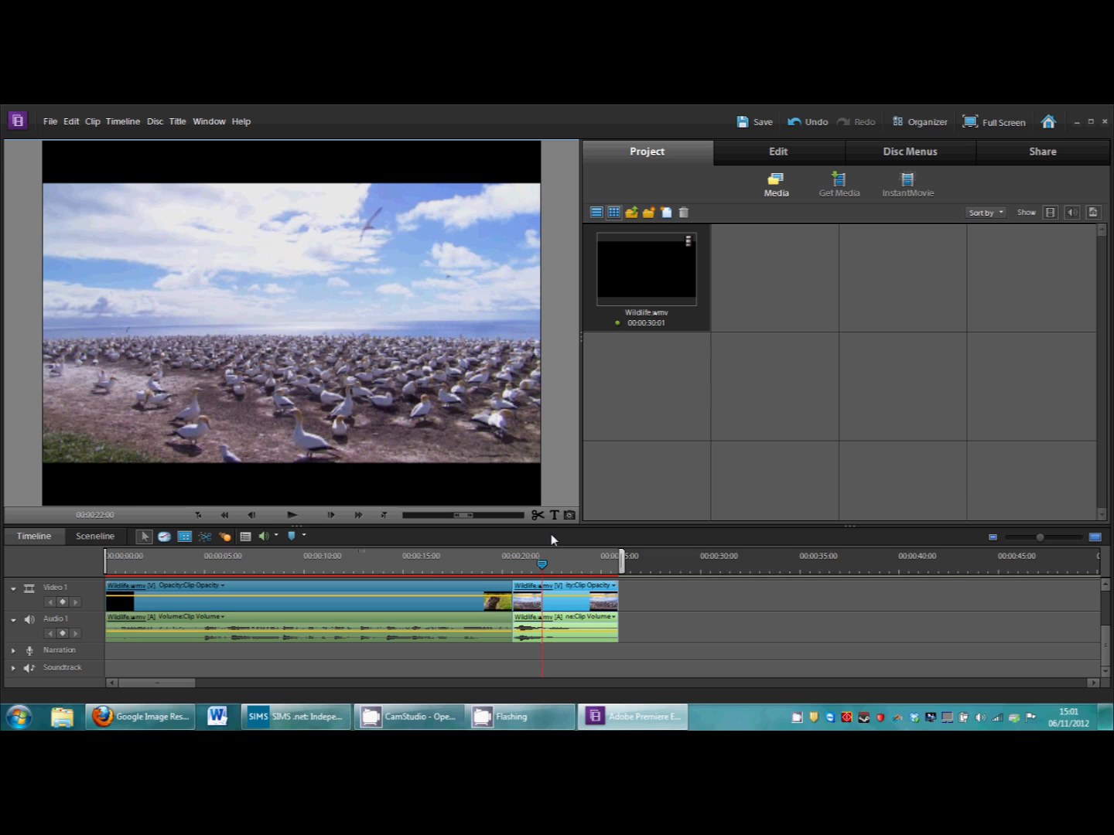
# - Set up sharing the movie to the computer with Windows Media as the export format
pyautogui.click(1040, 152)
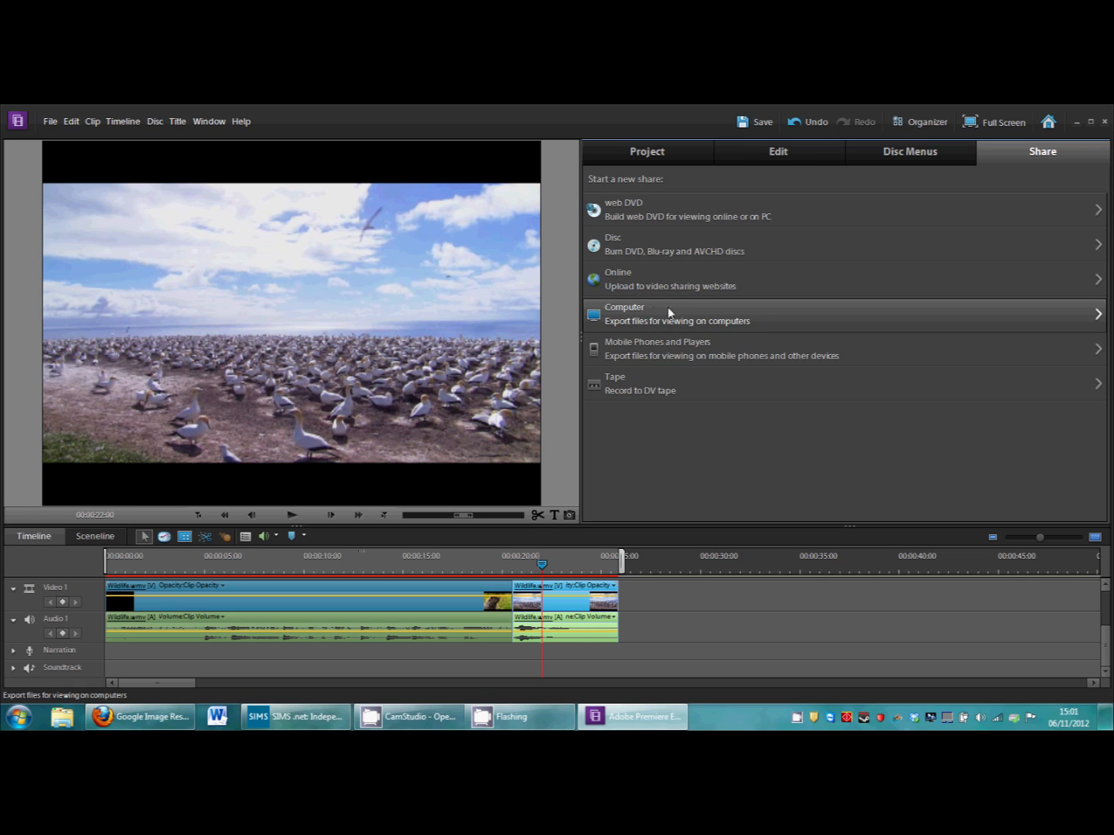
pyautogui.click(1097, 317)
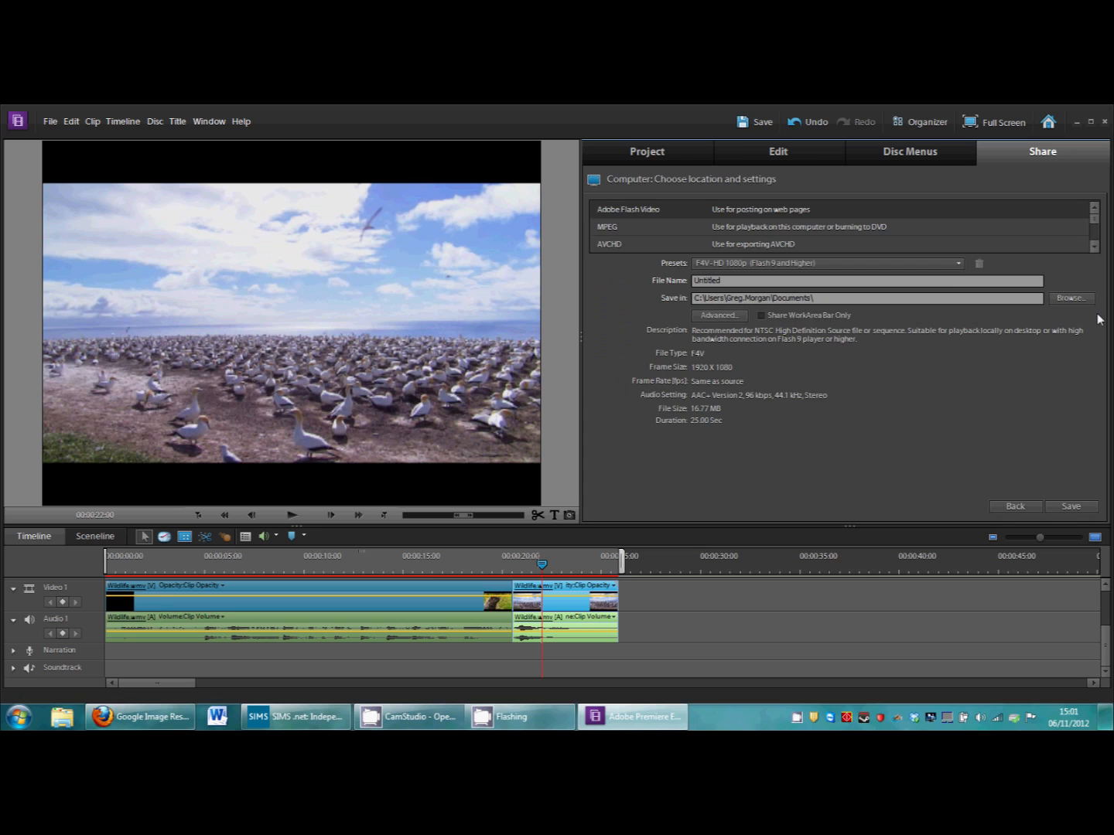
pyautogui.click(1094, 247)
pyautogui.doubleClick(1094, 247)
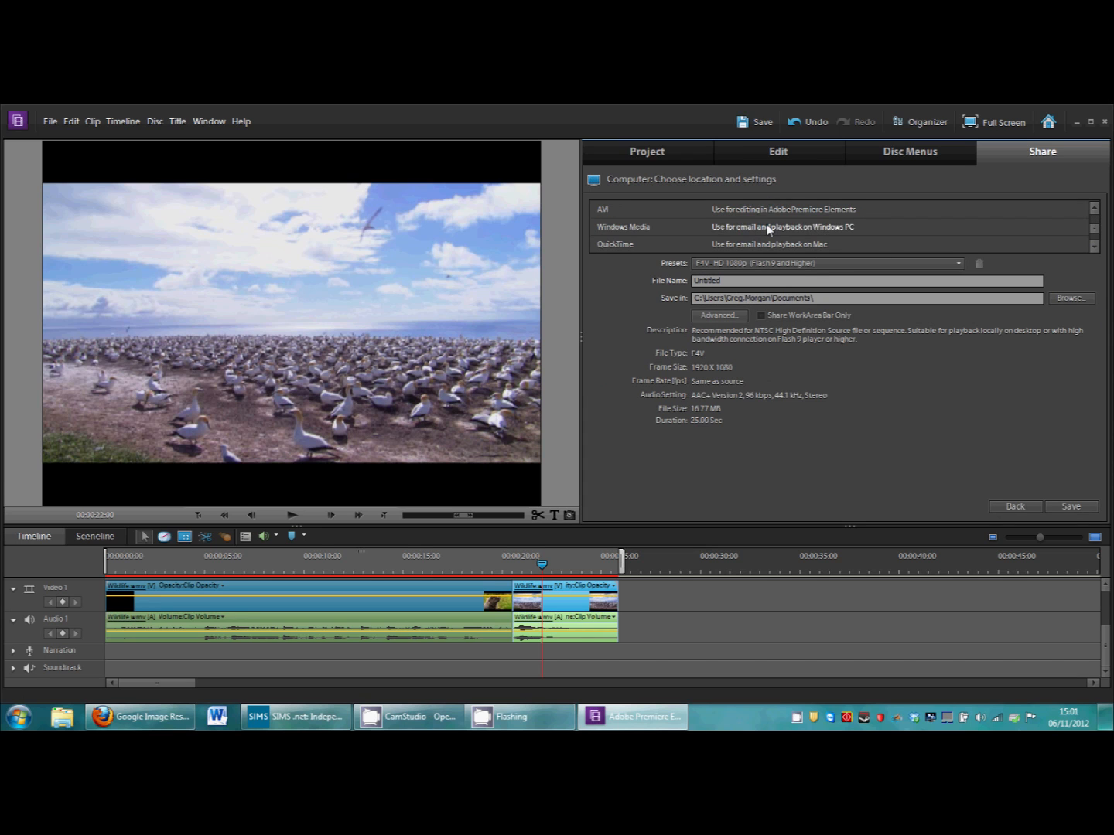
pyautogui.click(769, 229)
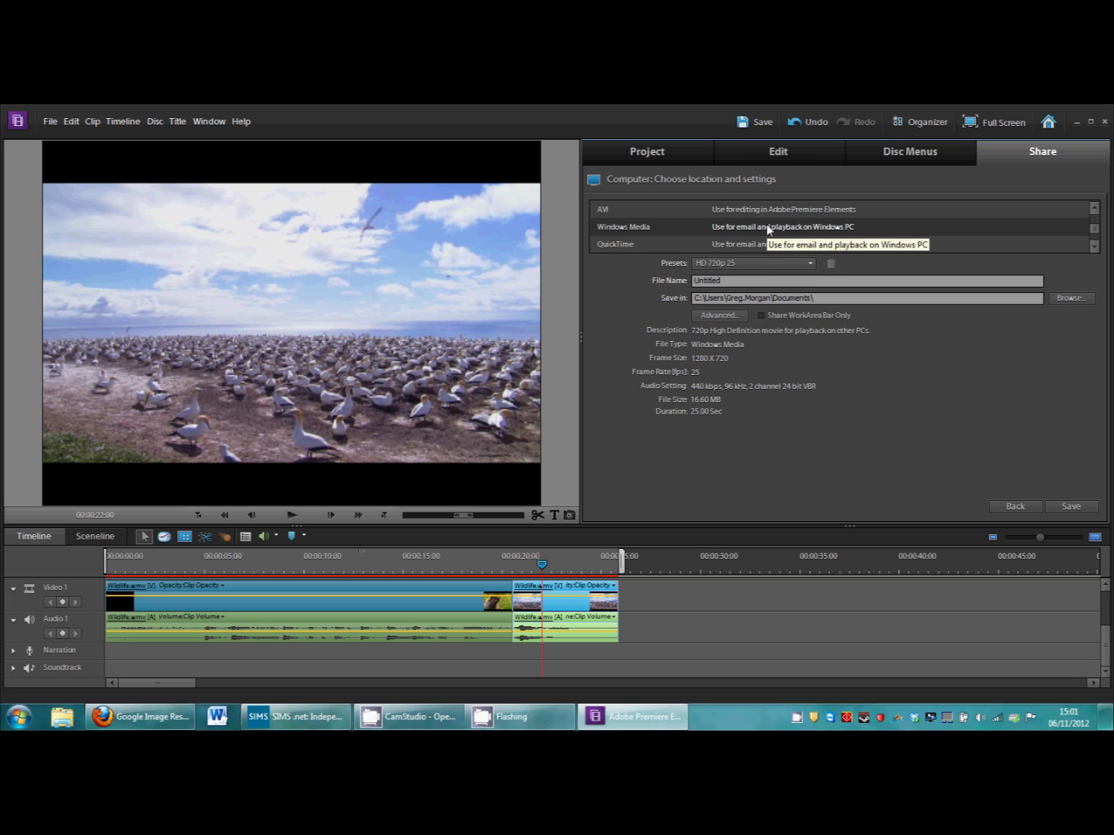